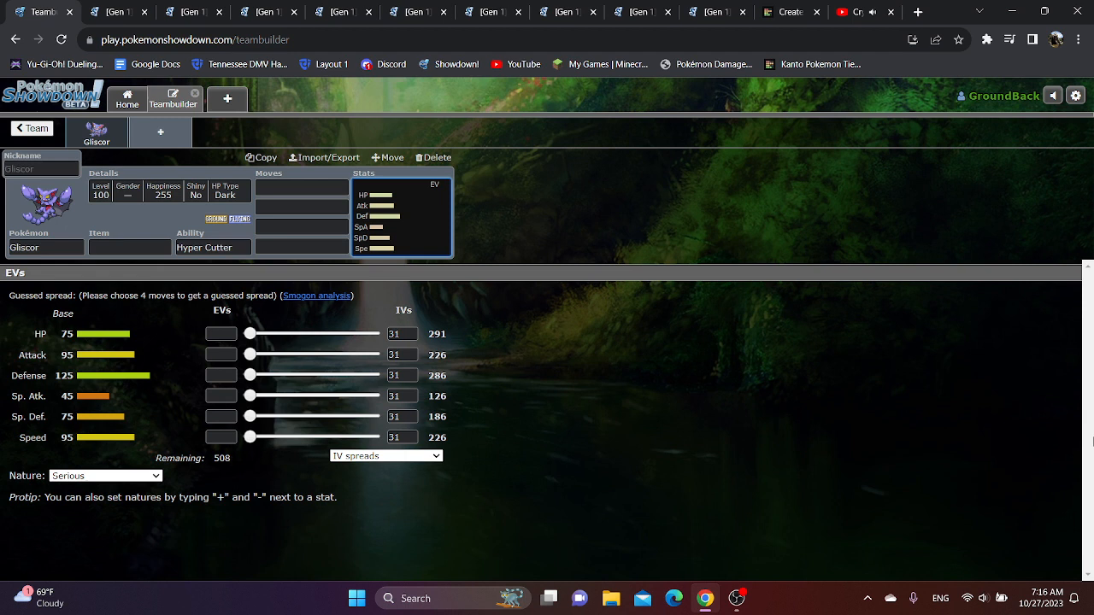
# - Bring up the move list for Gliscor's first move slot
pyautogui.click(273, 188)
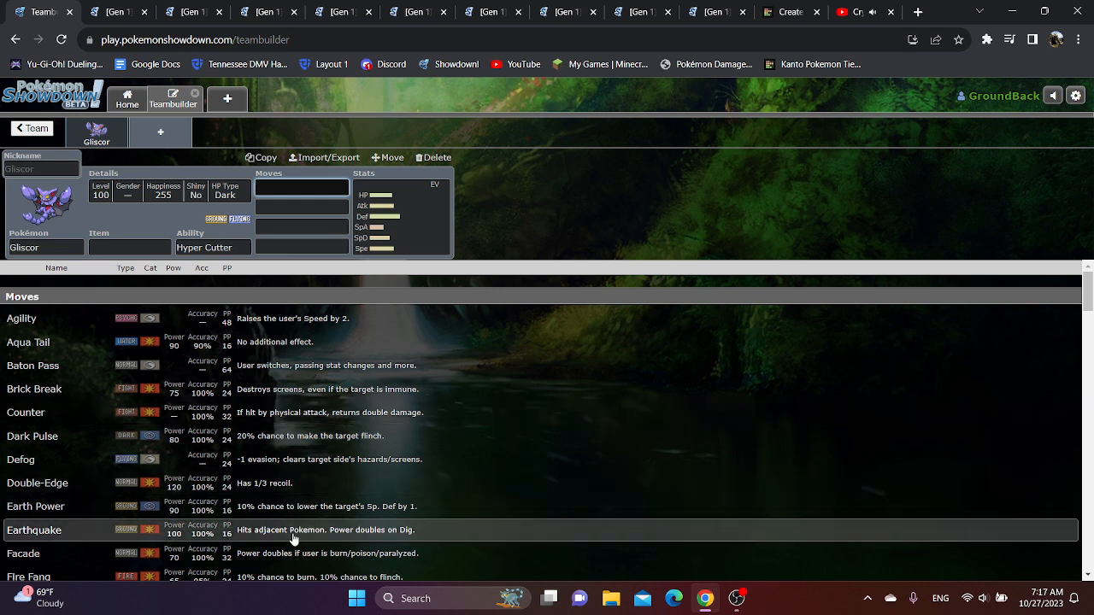
pyautogui.scroll(-3, 294, 539)
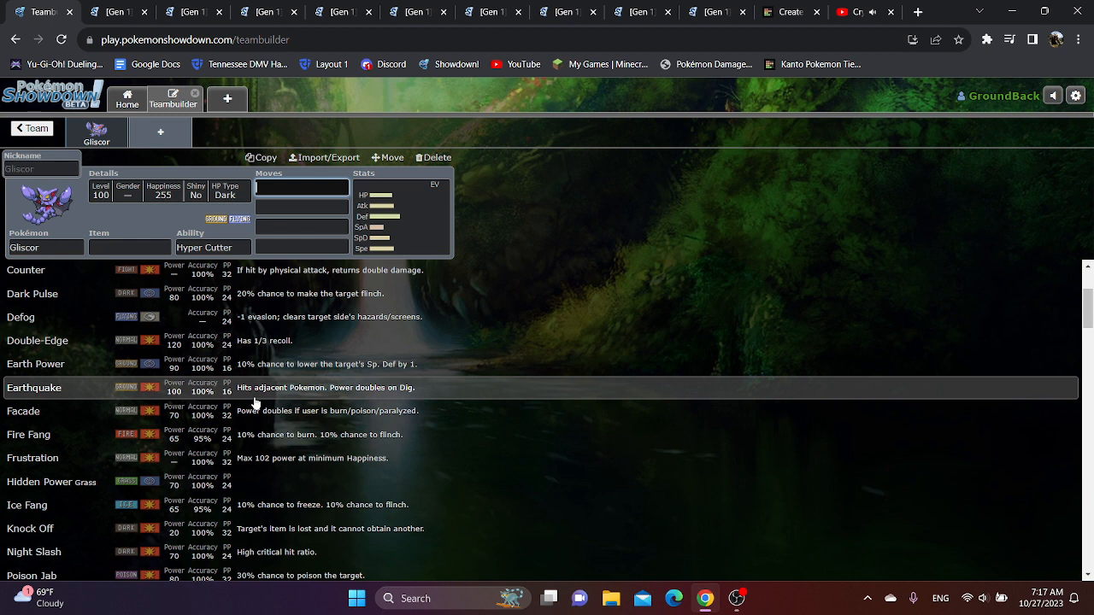
pyautogui.scroll(-3, 133, 369)
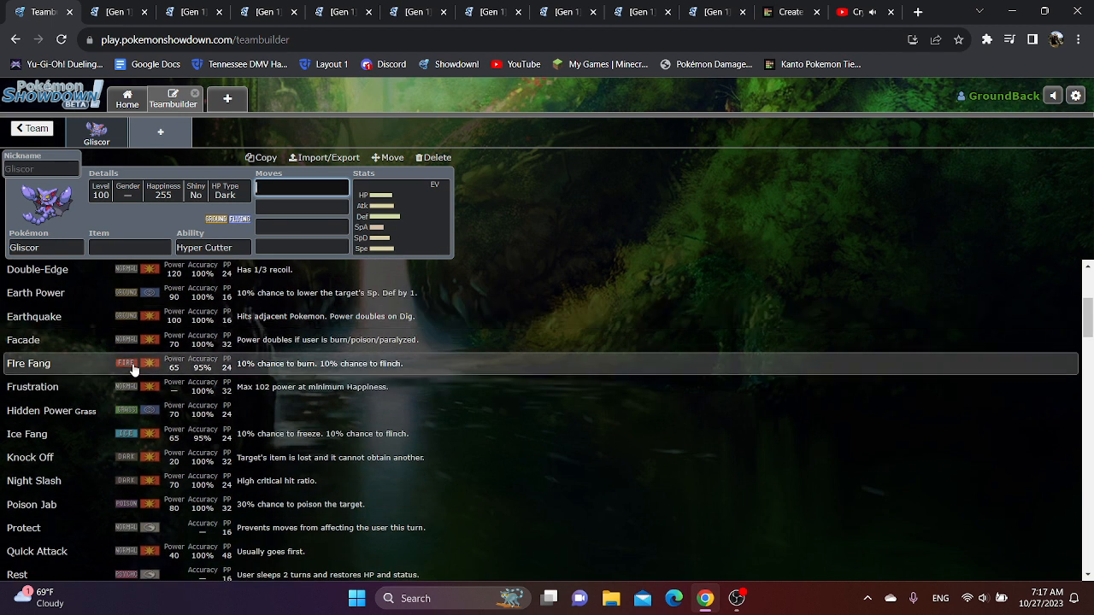
pyautogui.scroll(-3, 128, 367)
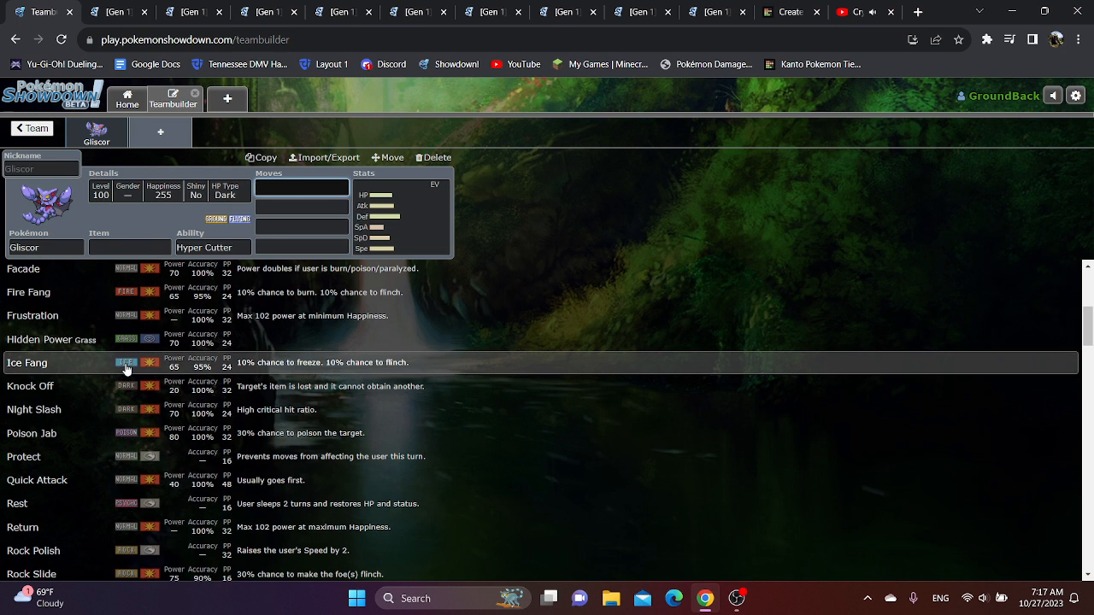
pyautogui.scroll(-3, 126, 367)
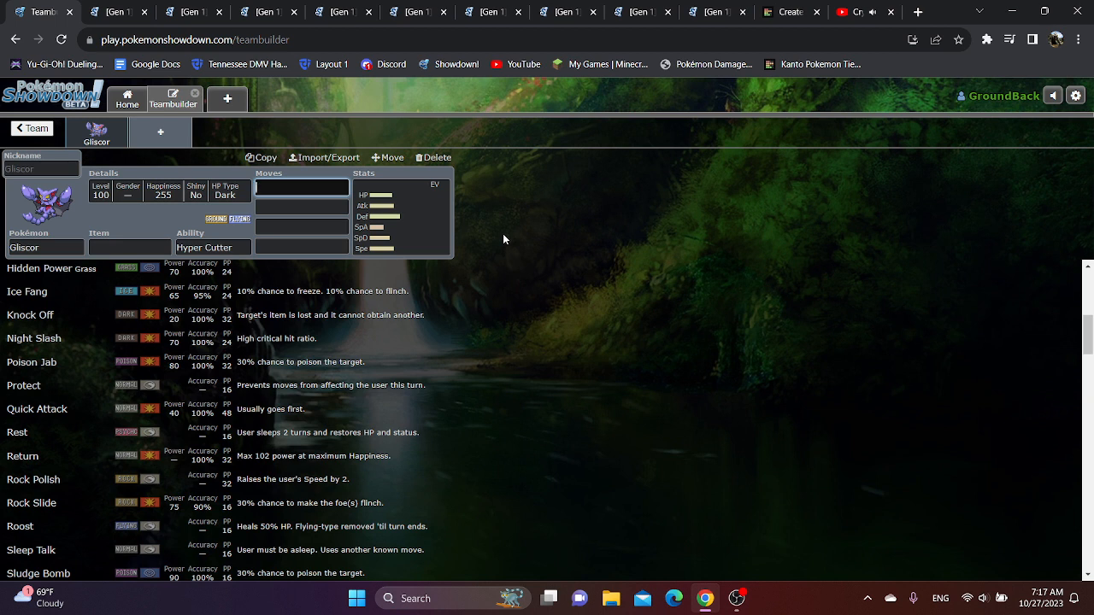
pyautogui.scroll(-1, 376, 402)
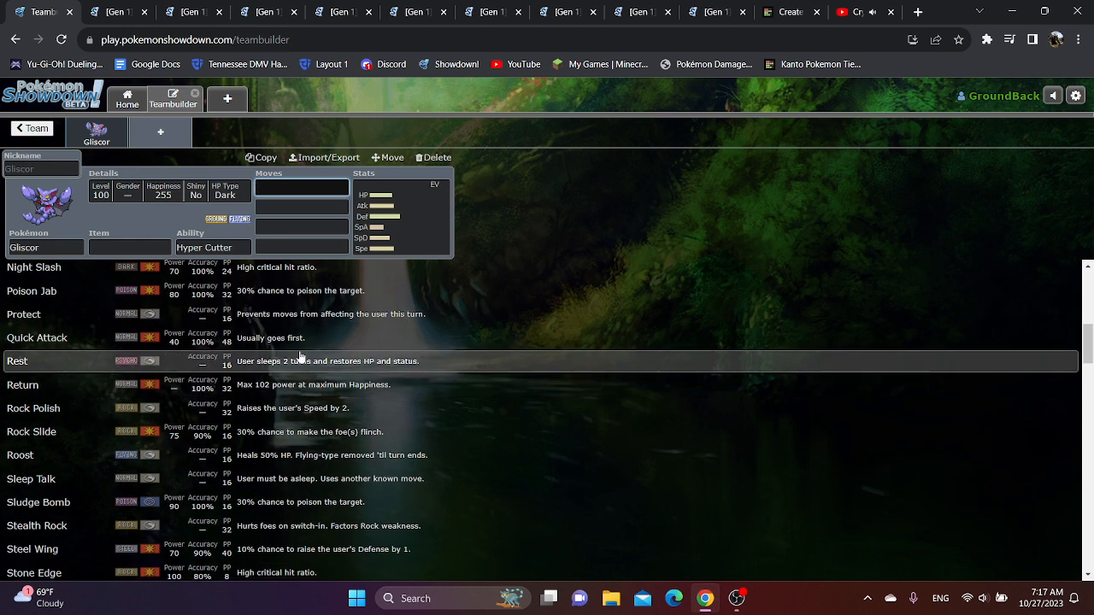
pyautogui.scroll(-1, 299, 357)
pyautogui.scroll(-1, 257, 342)
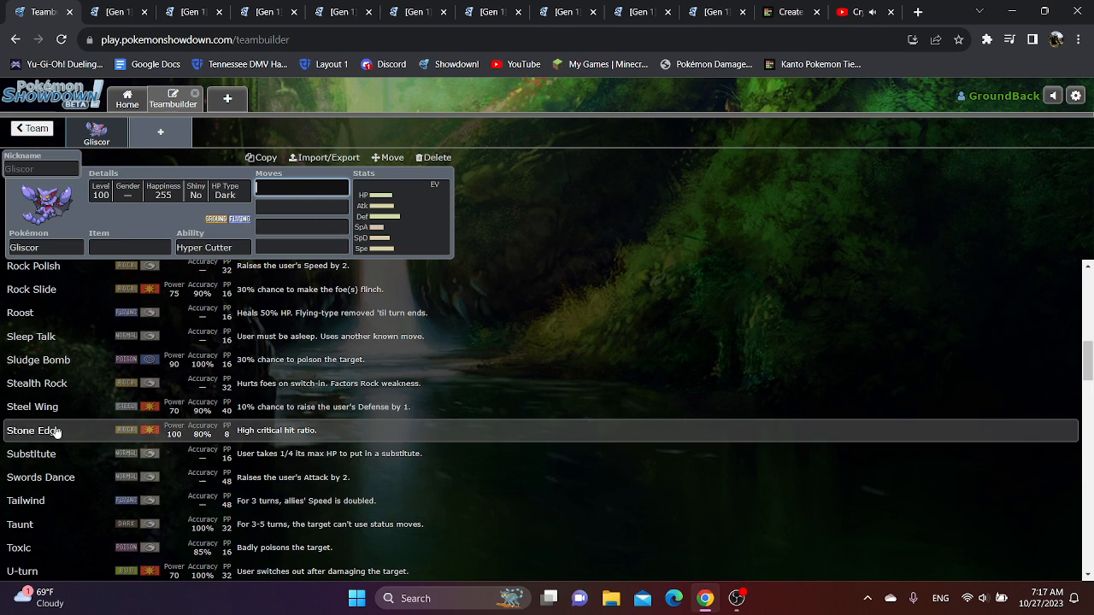
pyautogui.scroll(-1, 77, 394)
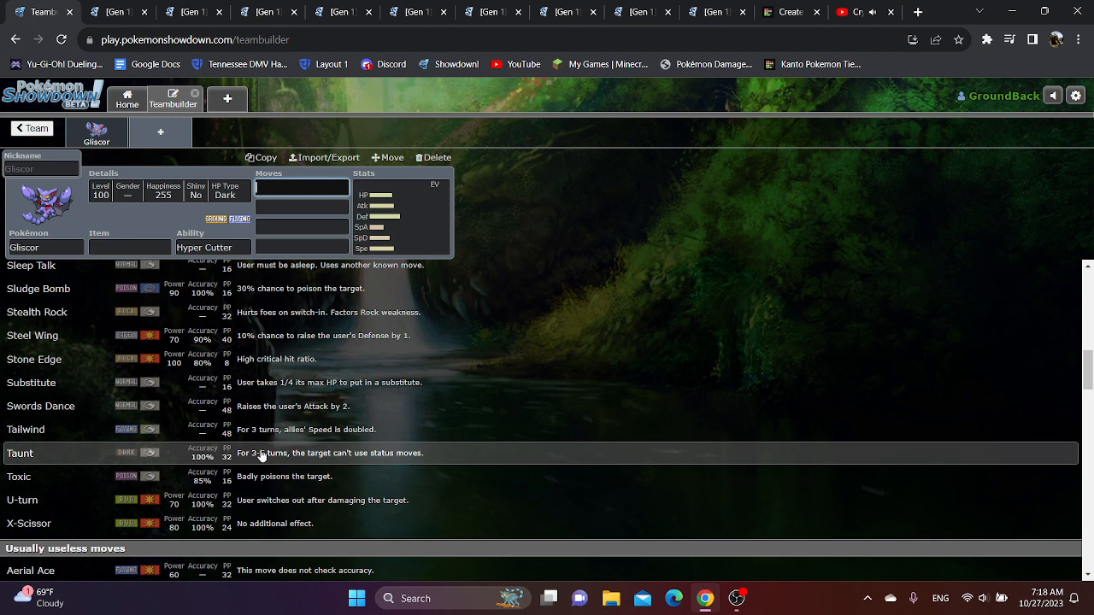
pyautogui.scroll(-2, 261, 455)
pyautogui.scroll(-2, 256, 451)
pyautogui.scroll(-1, 201, 398)
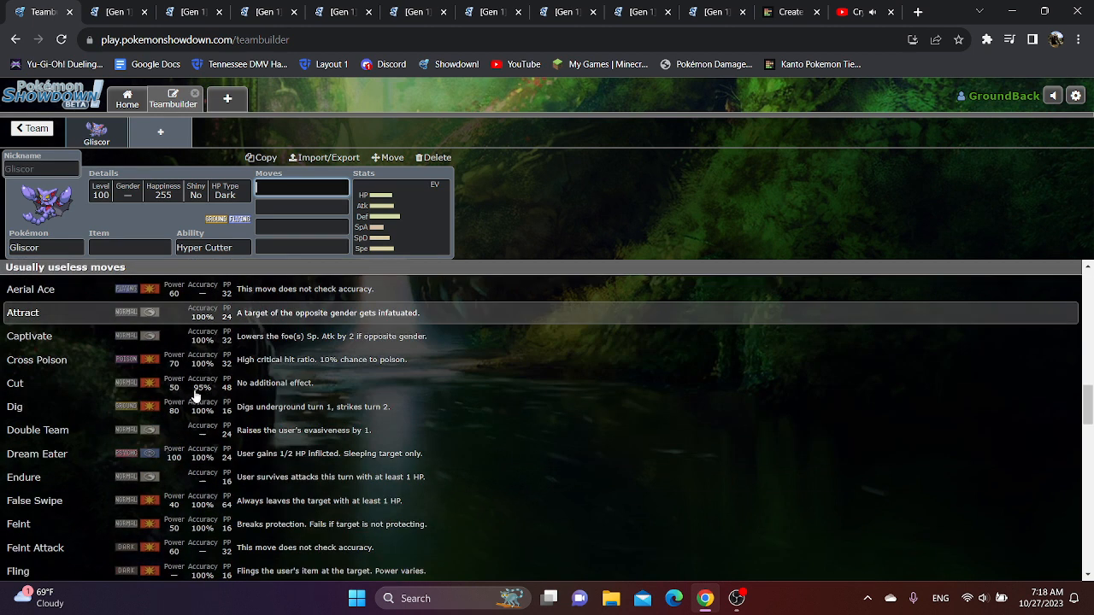
pyautogui.scroll(6, 197, 395)
pyautogui.scroll(5, 196, 394)
pyautogui.scroll(3, 197, 395)
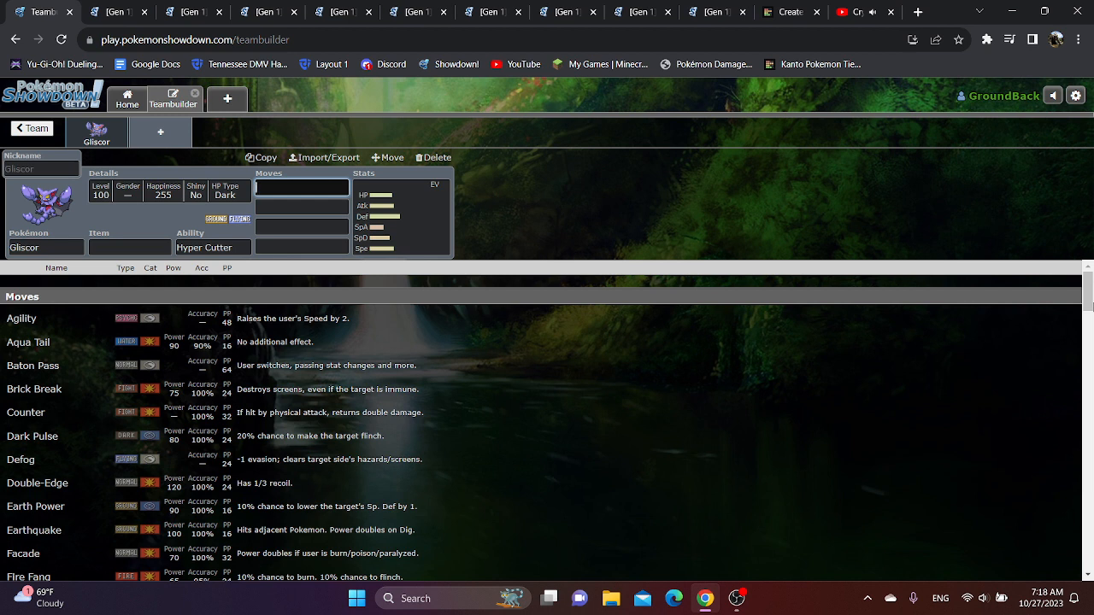
pyautogui.write('sw')
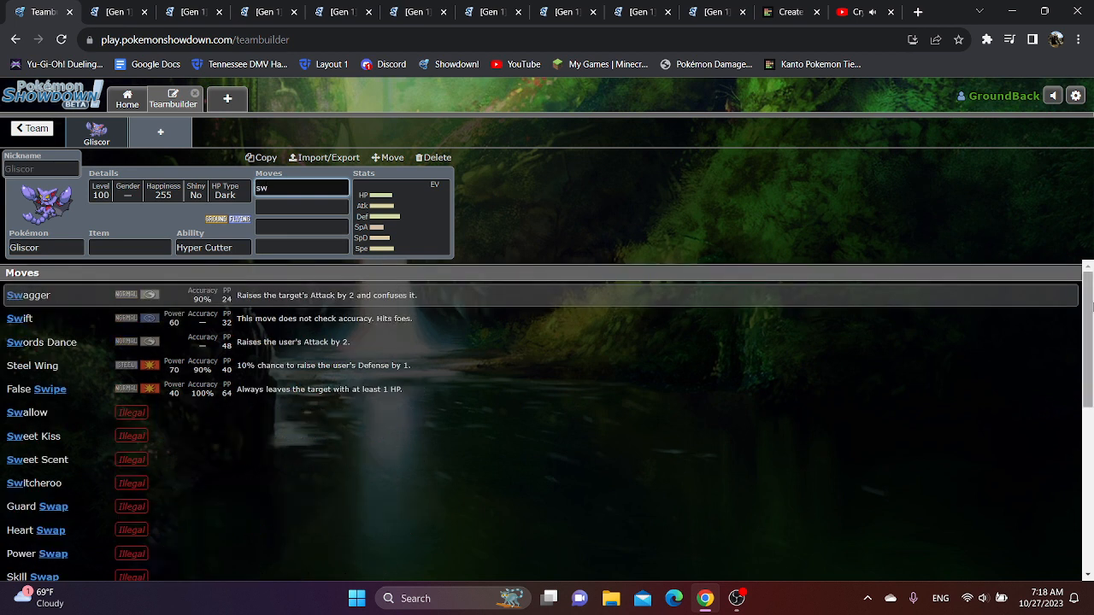
# - Fill the four slots with Swords Dance, Earthquake, Agility and Hyper Beam
pyautogui.click(462, 342)
pyautogui.write('e')
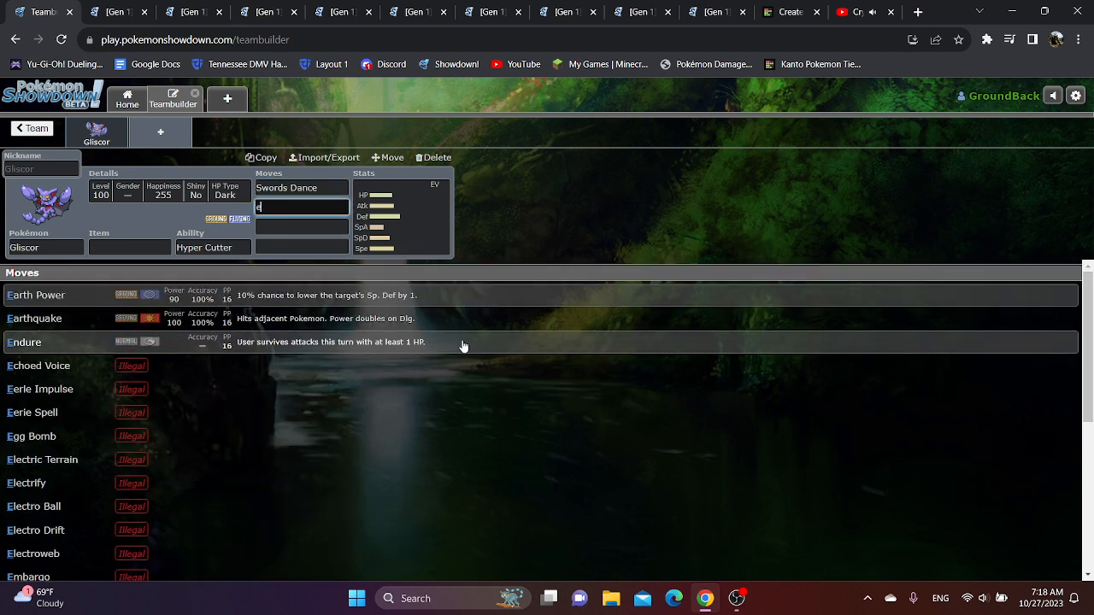
pyautogui.click(453, 319)
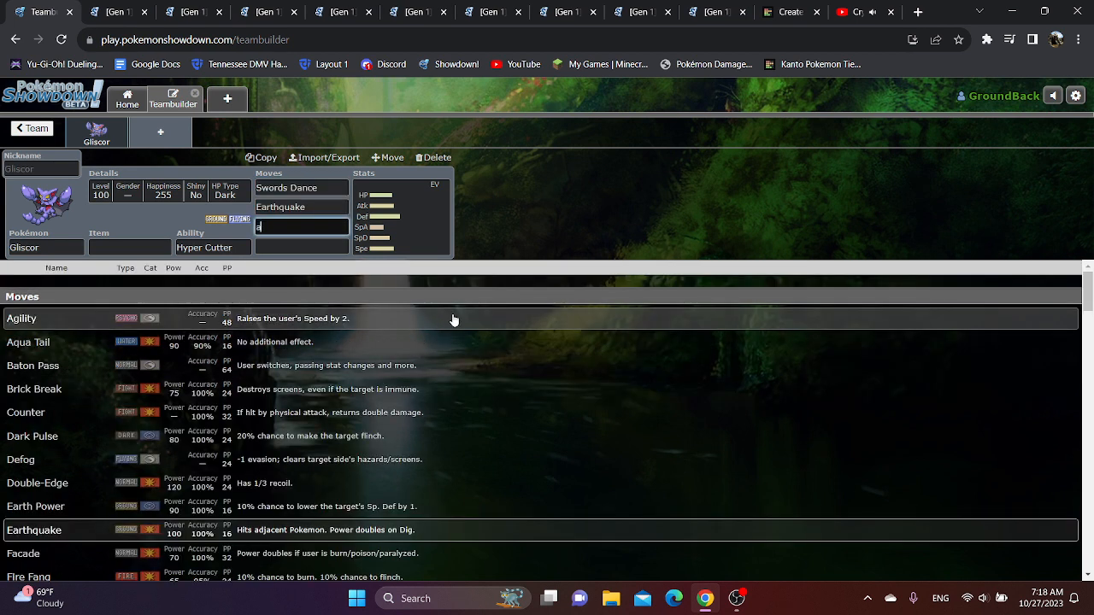
pyautogui.write('a')
pyautogui.click(453, 320)
pyautogui.write('h')
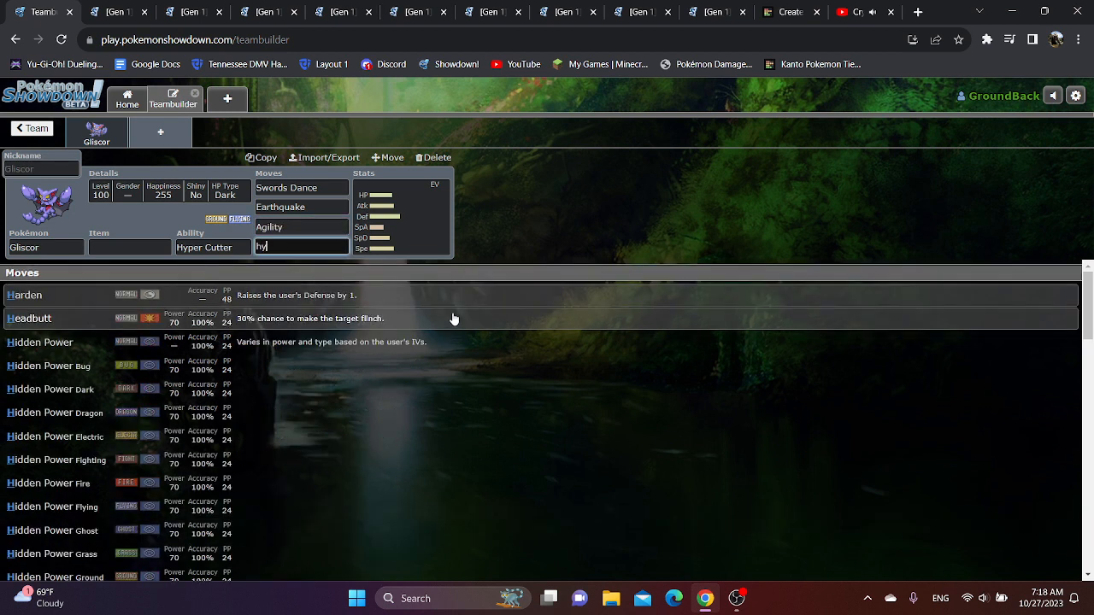
pyautogui.write('y')
pyautogui.click(342, 297)
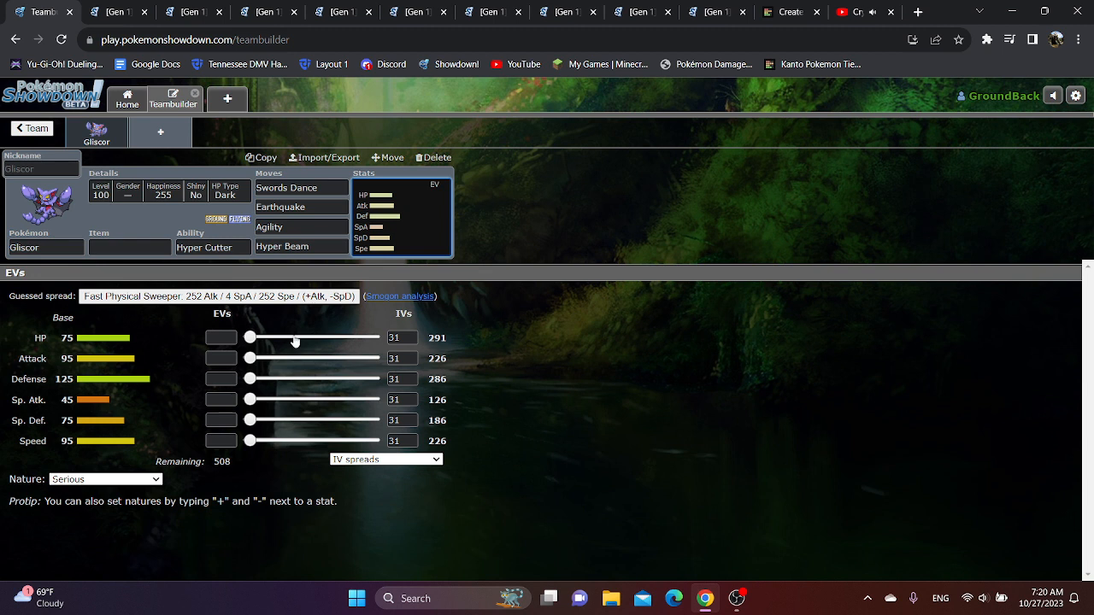
# - Play the replays where Gliscor loses to Tauros and to Snorlax
pyautogui.click(114, 11)
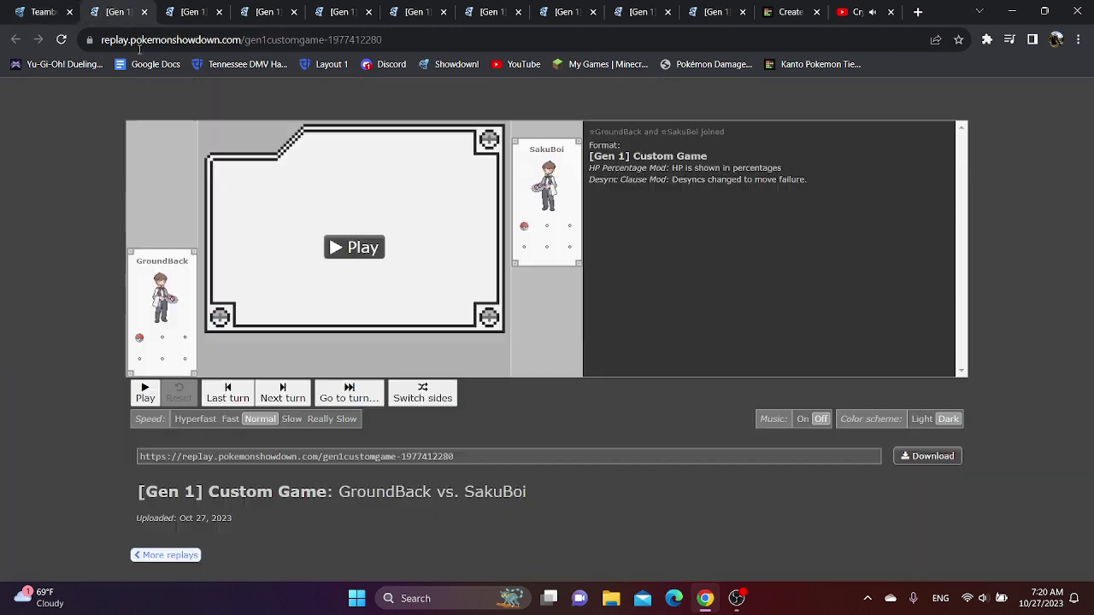
pyautogui.click(354, 247)
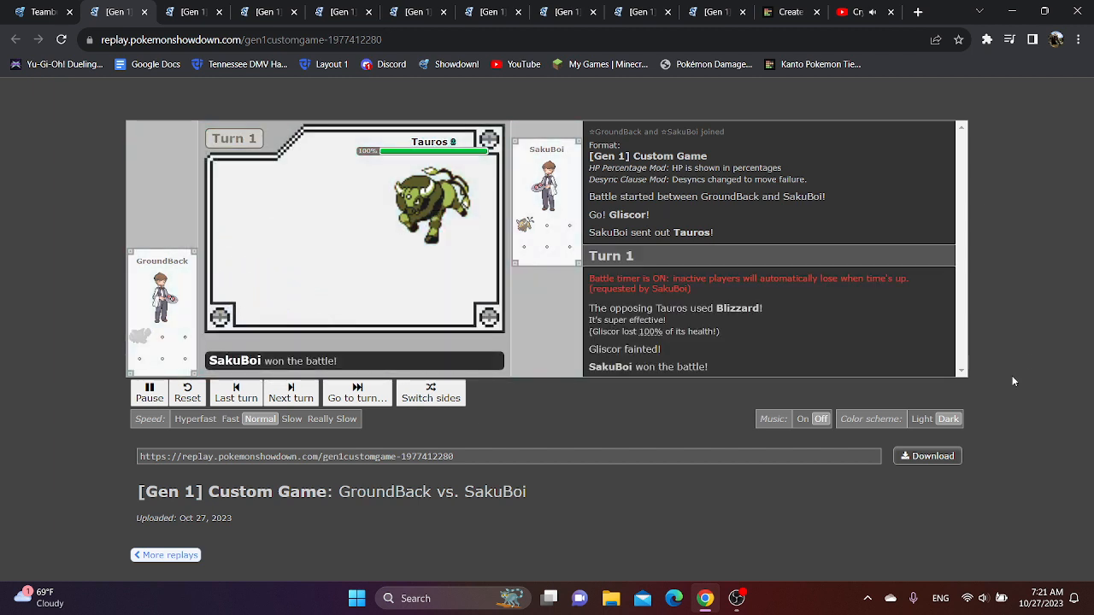
pyautogui.click(193, 12)
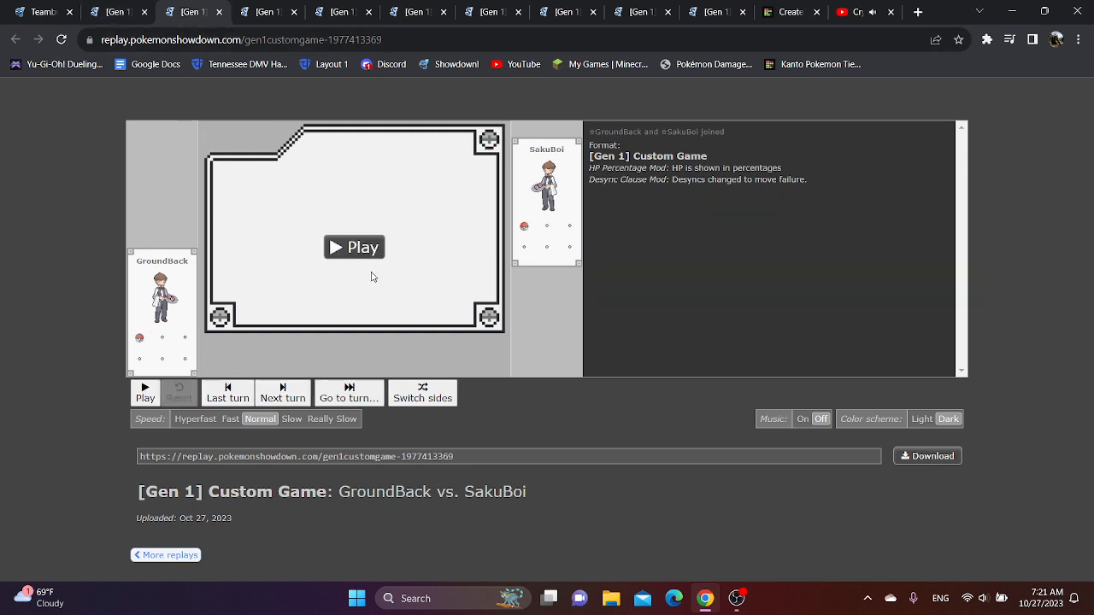
pyautogui.click(354, 248)
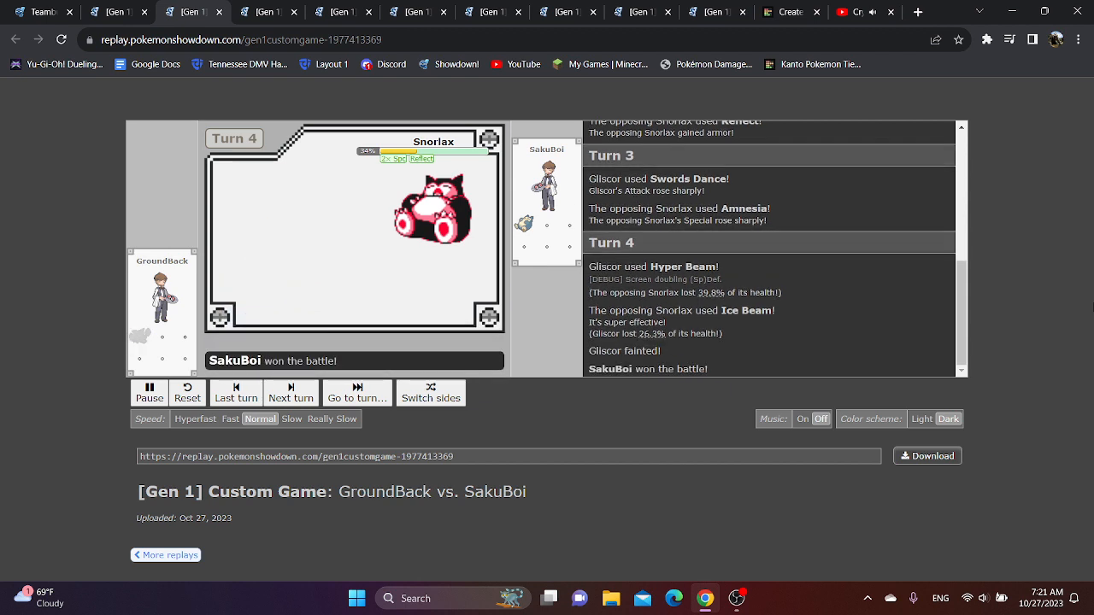
# - Play the Snorlax rematch that Gliscor wins, then move to the Chansey replay
pyautogui.click(252, 21)
pyautogui.click(336, 255)
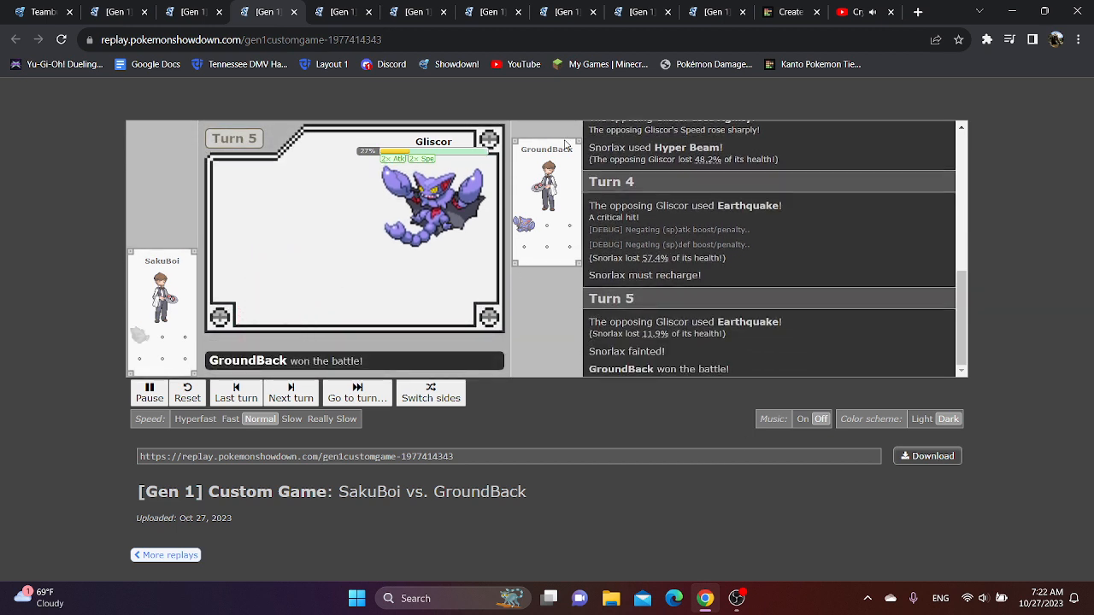
pyautogui.click(342, 11)
# - Play the Chansey and Alakazam replays where Gliscor faints, then move to the Exeggutor replay
pyautogui.click(367, 256)
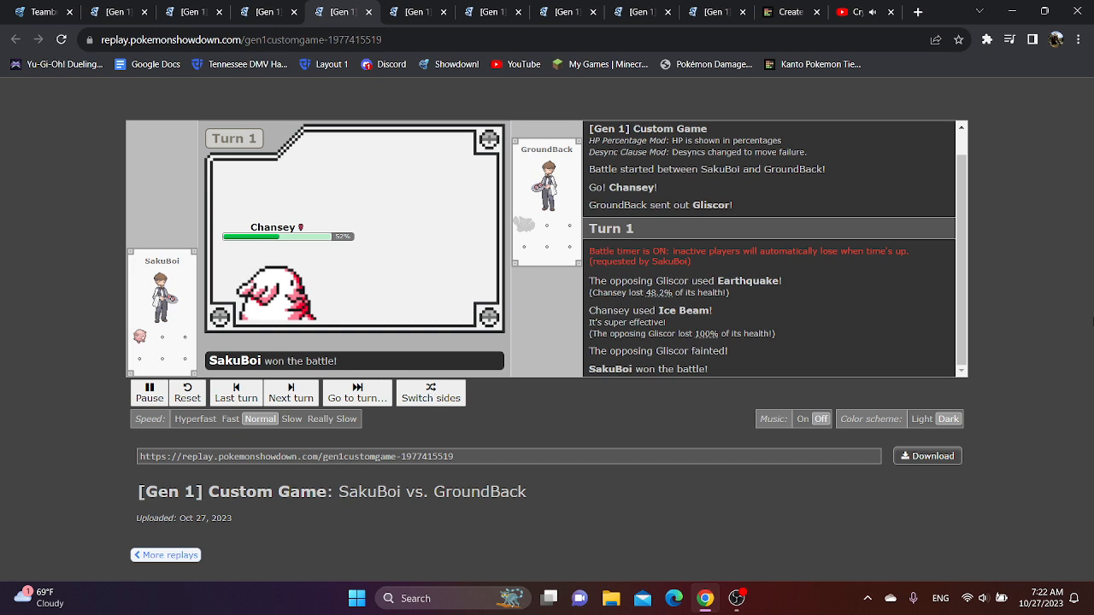
pyautogui.click(414, 12)
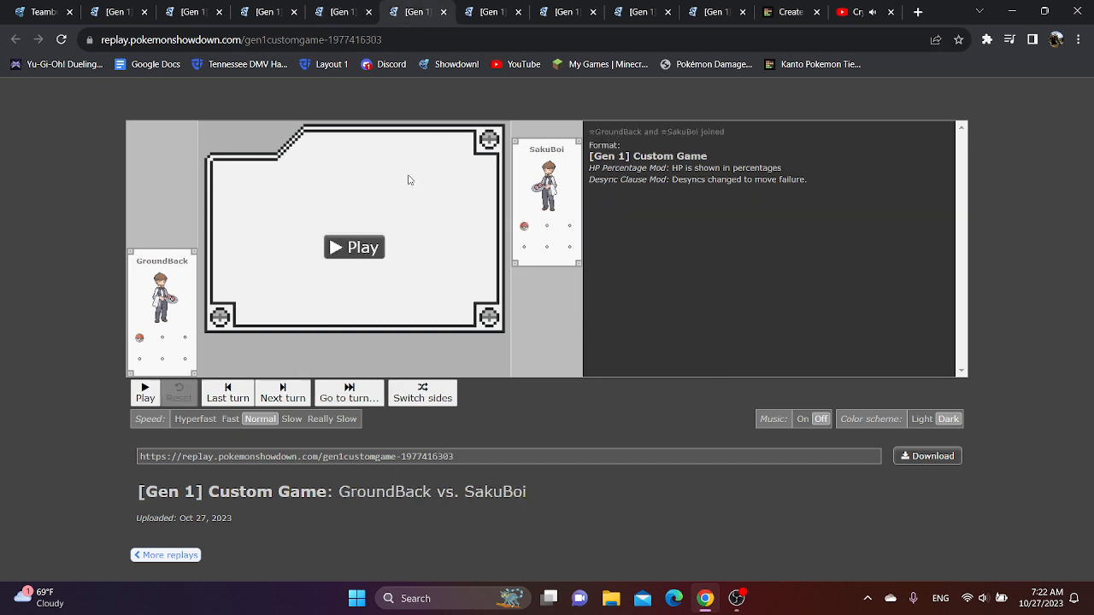
pyautogui.click(355, 245)
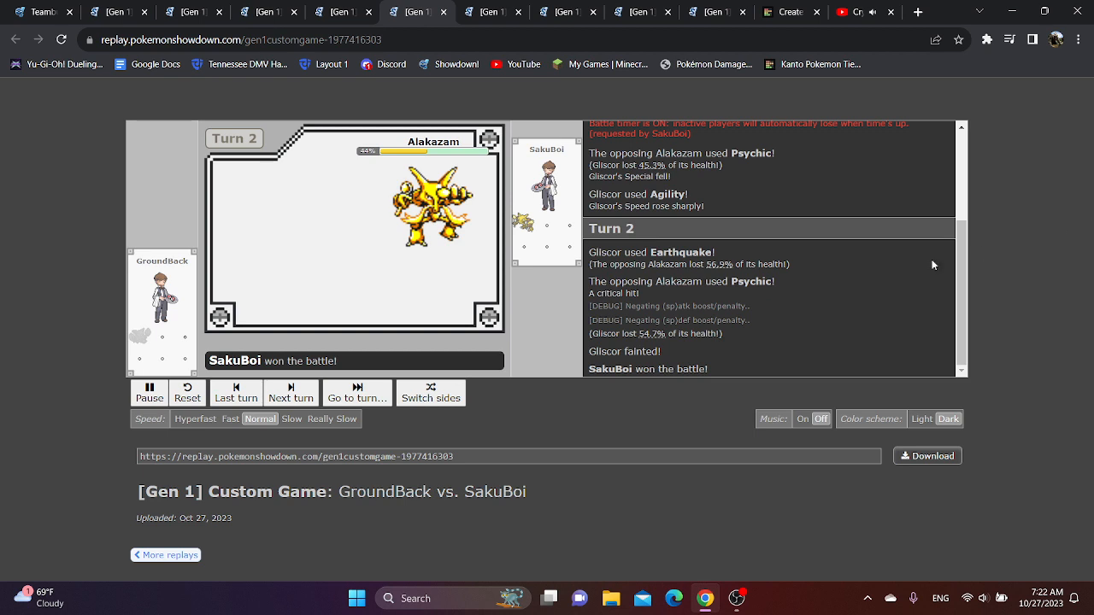
pyautogui.click(476, 19)
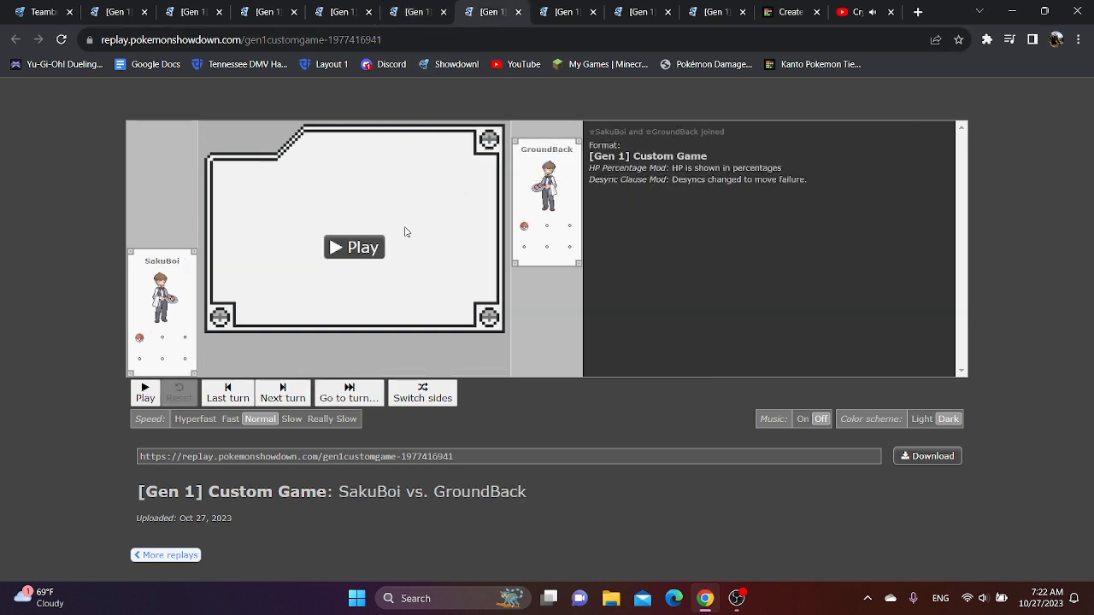
# - Play the Exeggutor loss and the Gengar win, then move to the Rhydon replay
pyautogui.click(355, 246)
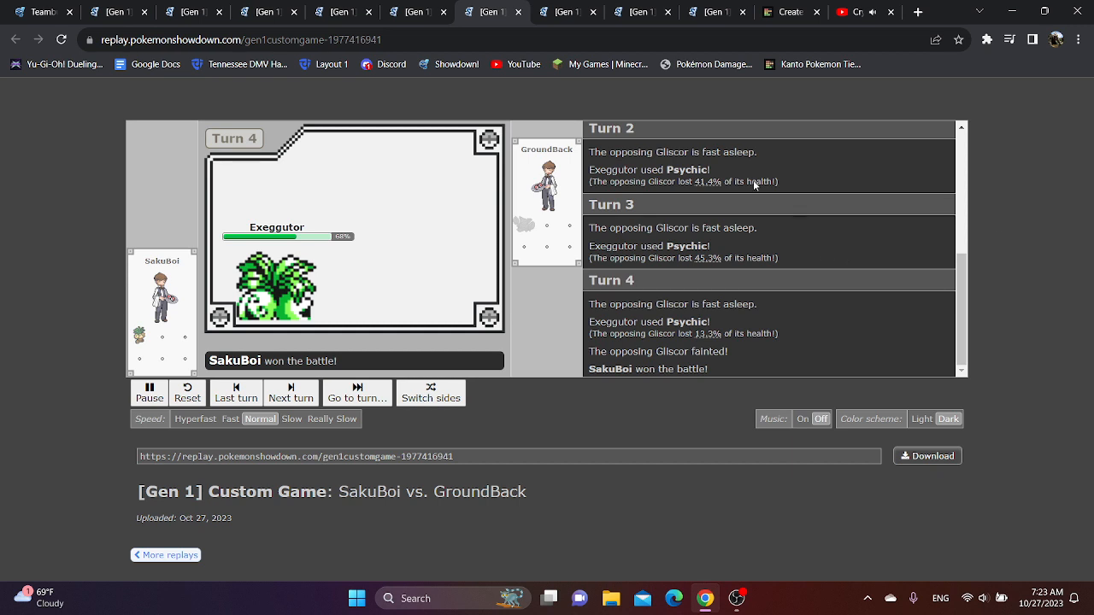
pyautogui.click(566, 11)
pyautogui.click(353, 246)
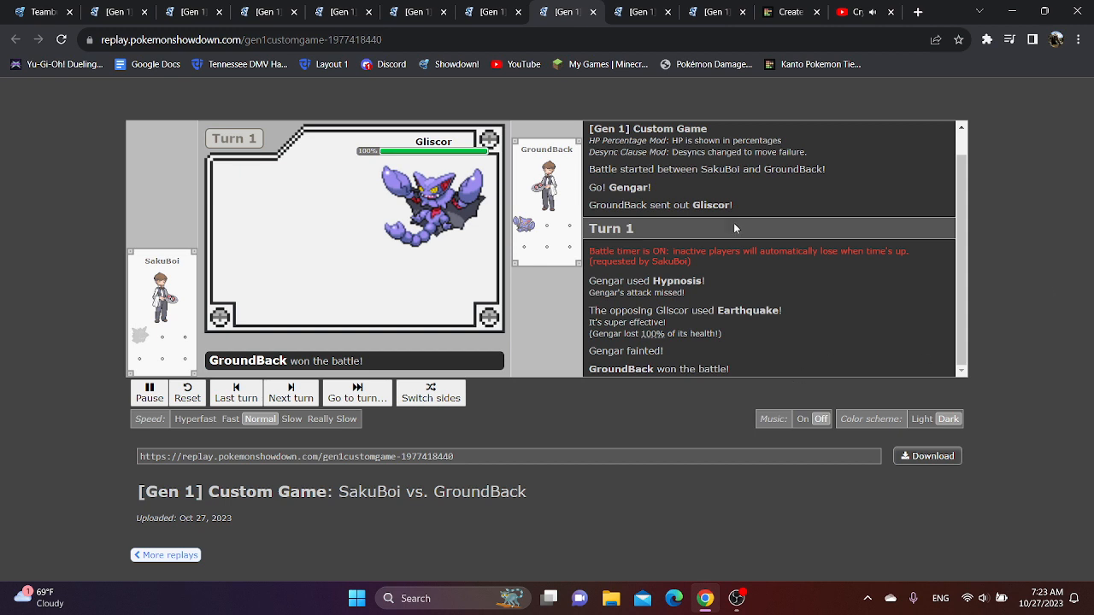
pyautogui.click(629, 8)
# - Play the replays where Gliscor beats Rhydon with Earthquake and Zapdos with Hyper Beam
pyautogui.click(363, 248)
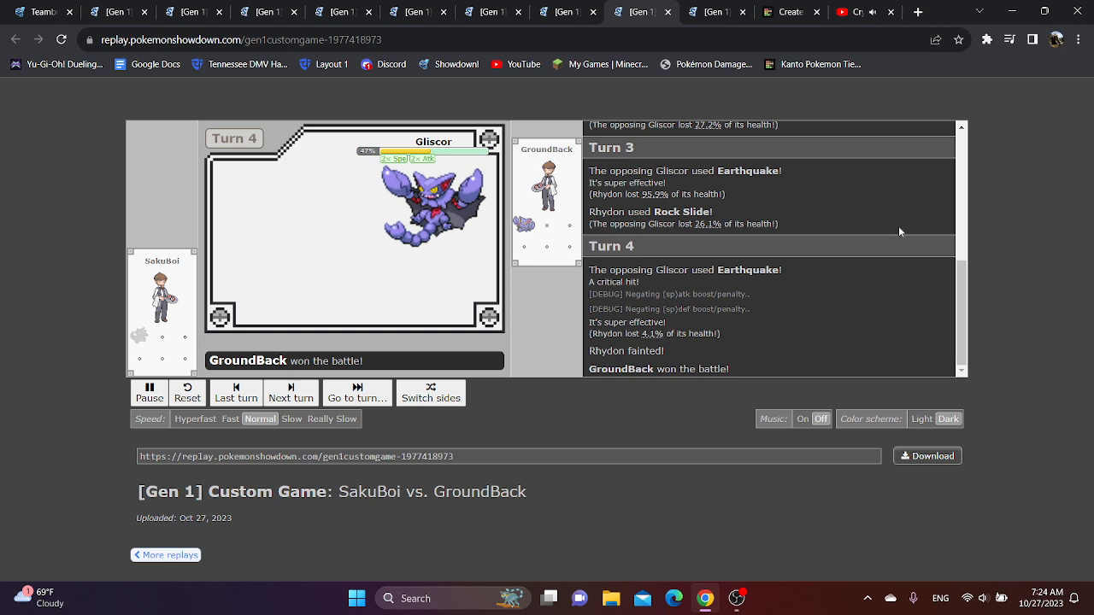
pyautogui.click(714, 12)
pyautogui.click(353, 247)
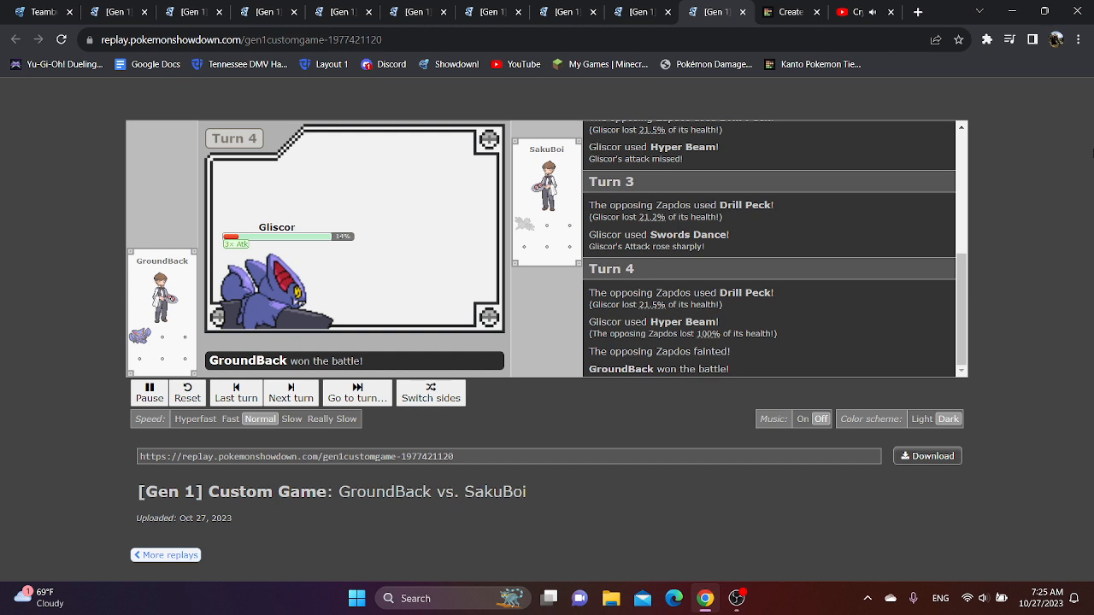
# - Switch to the TierMaker Kanto list ranking Gliscor's matchups from Great Matchups to Unwinnable
pyautogui.click(791, 11)
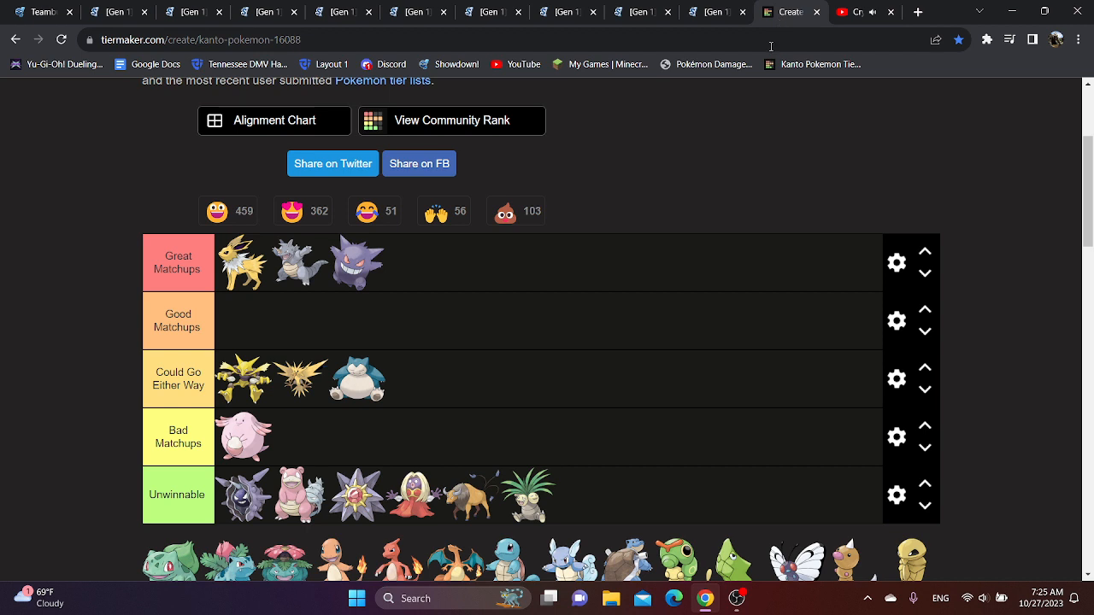
pyautogui.scroll(-1, 643, 187)
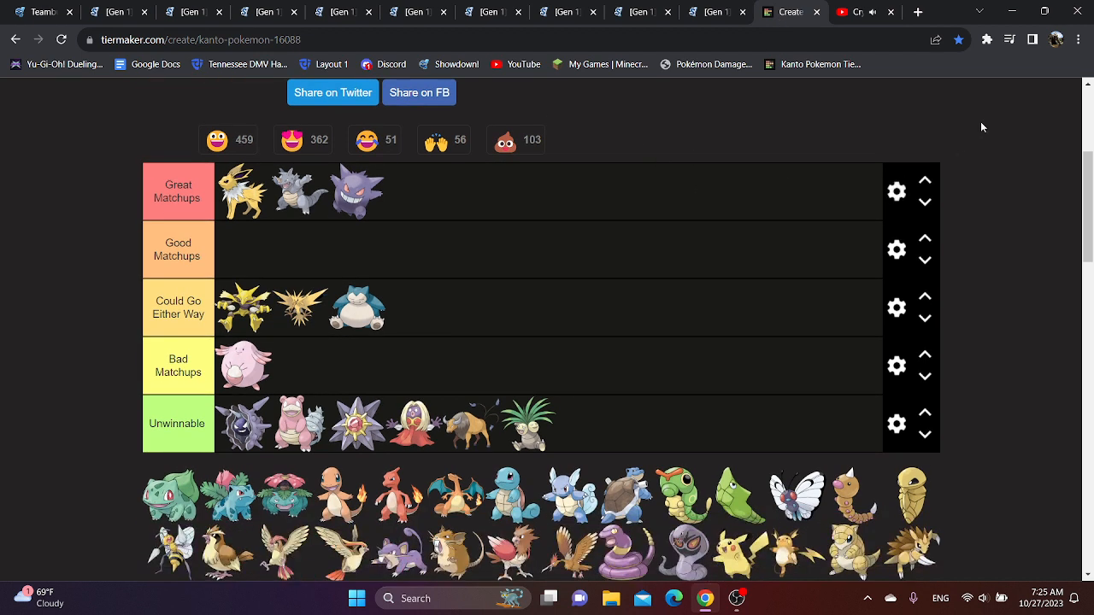